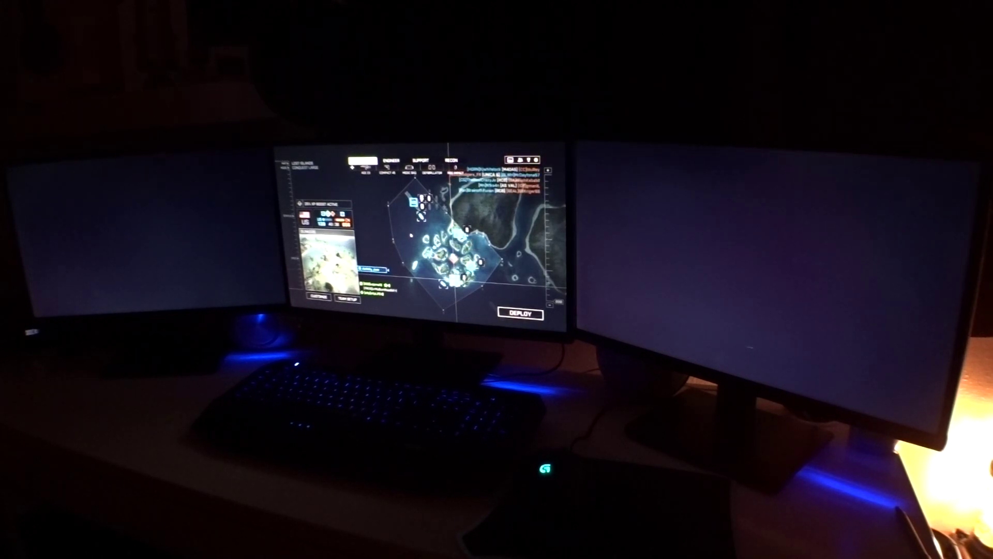
click(457, 231)
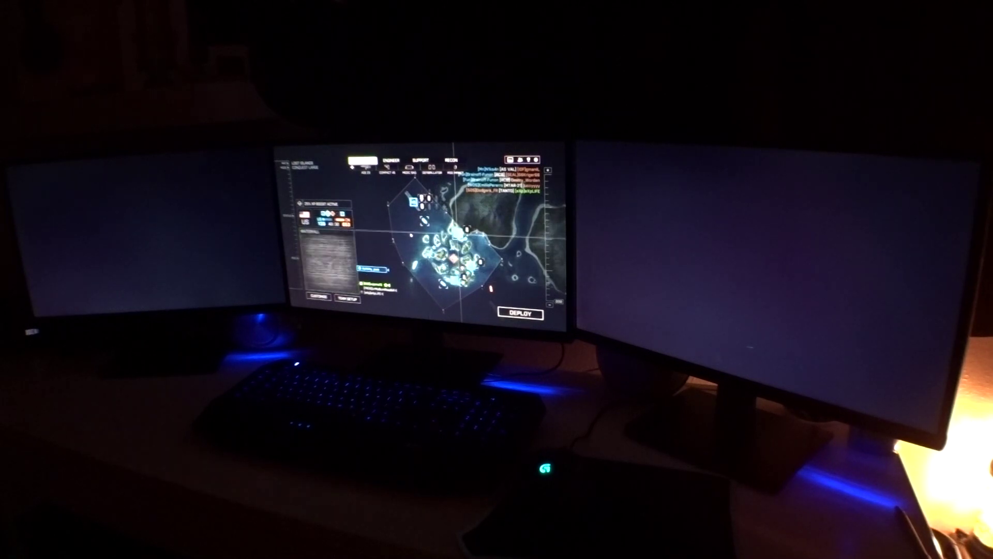
key(Return)
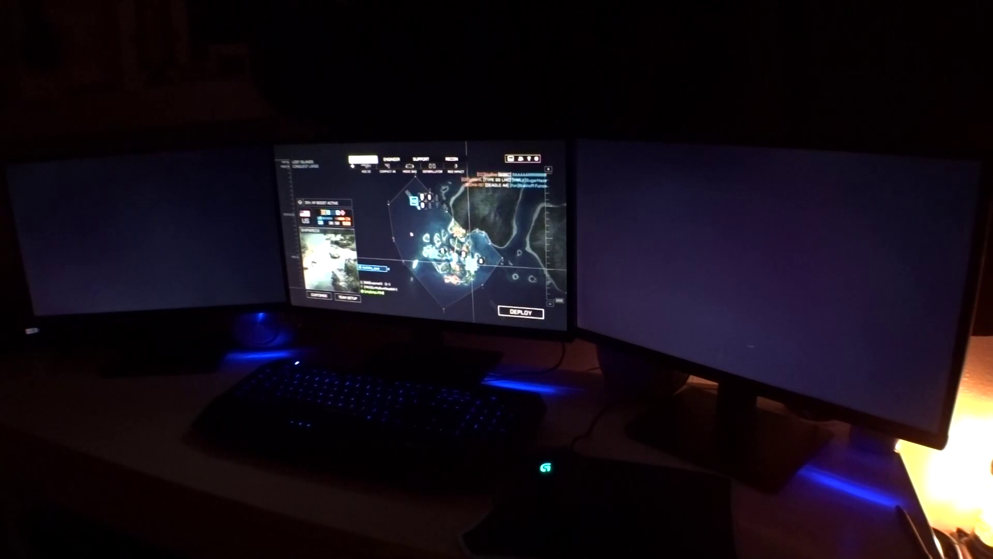
click(520, 312)
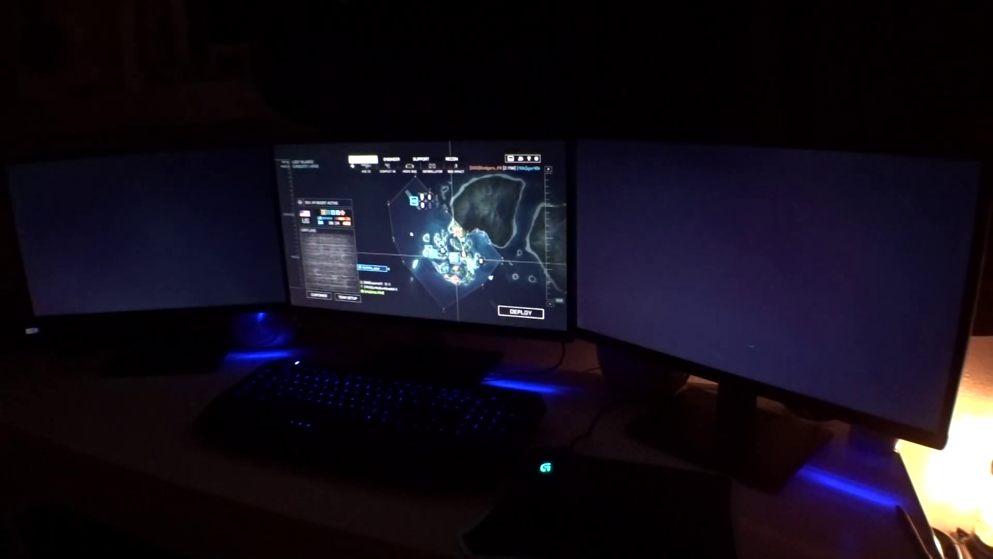
key(Return)
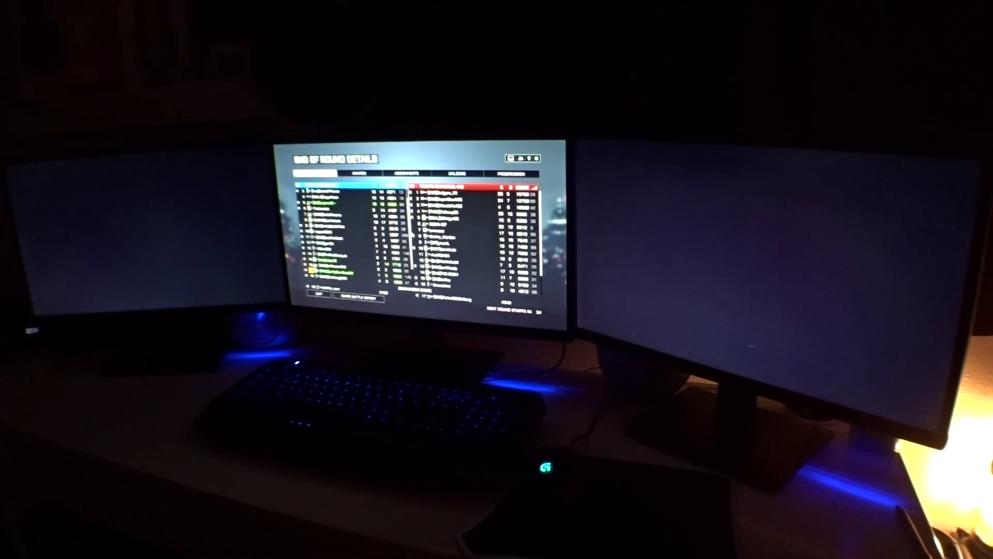
click(319, 298)
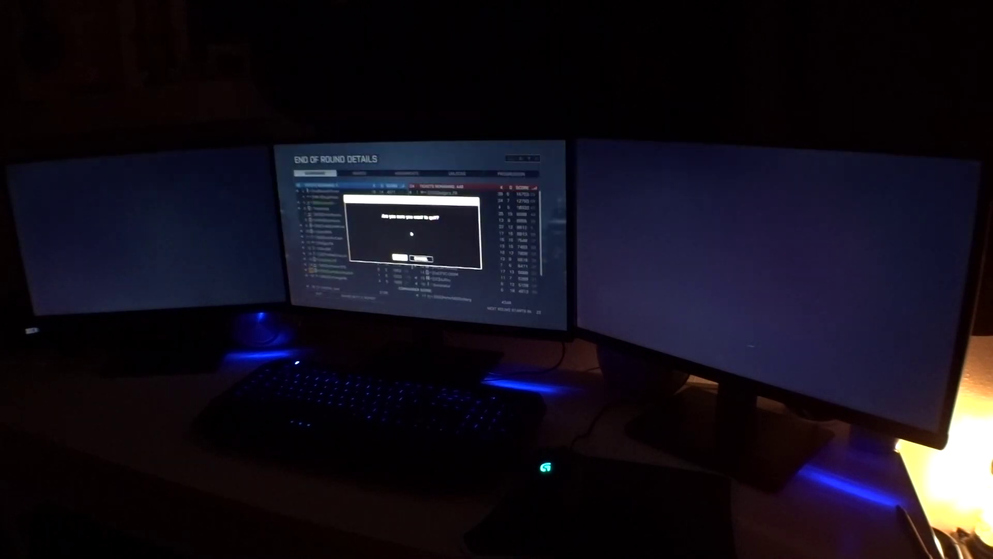
key(Return)
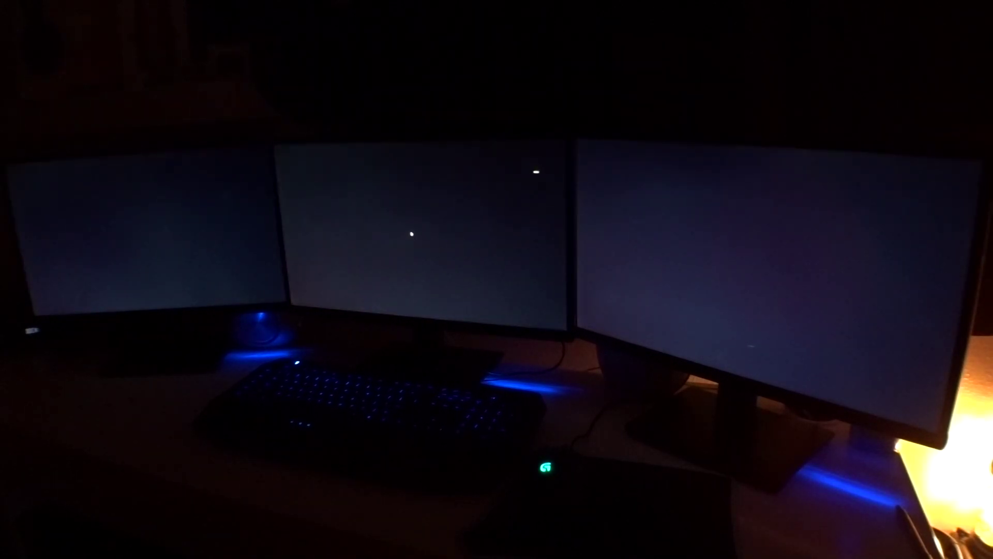